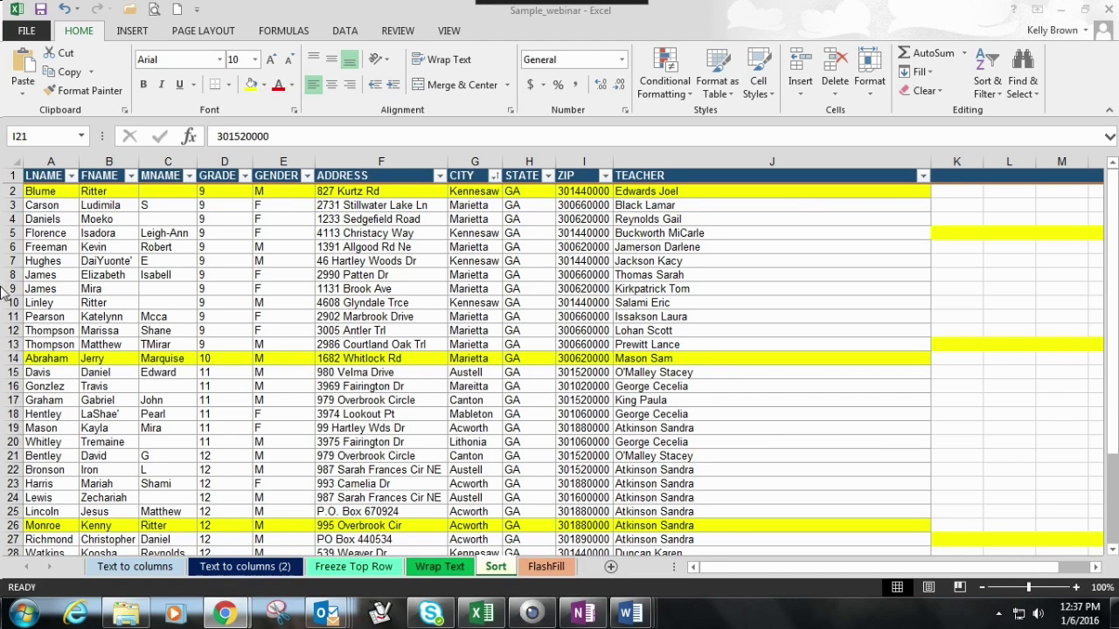
key("F2")
left_click(42, 233)
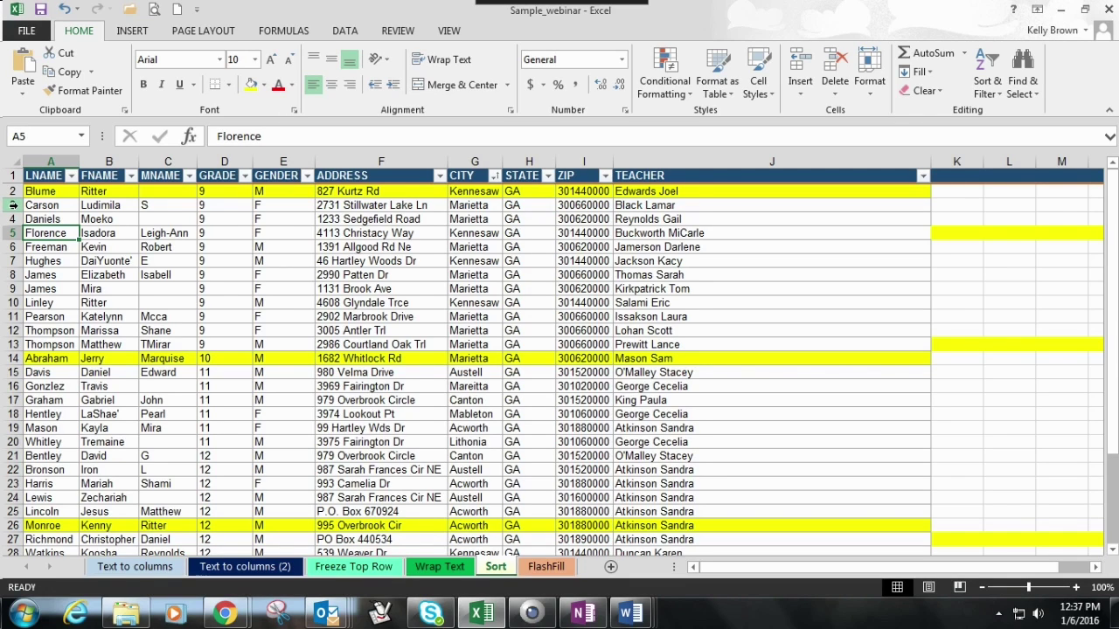
left_click(223, 229)
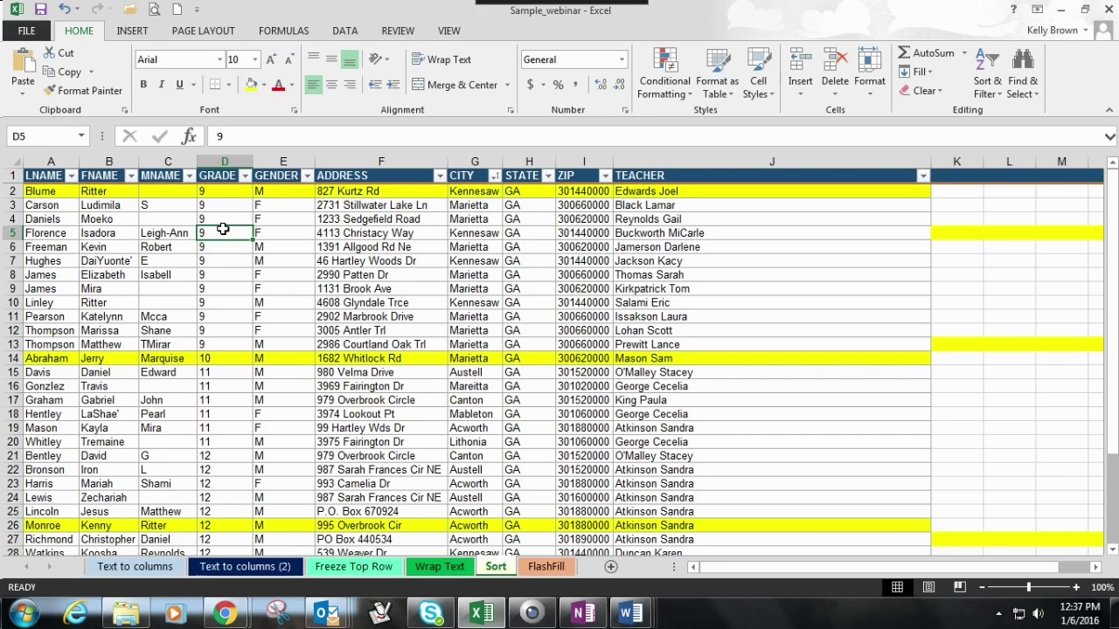
left_click(475, 234)
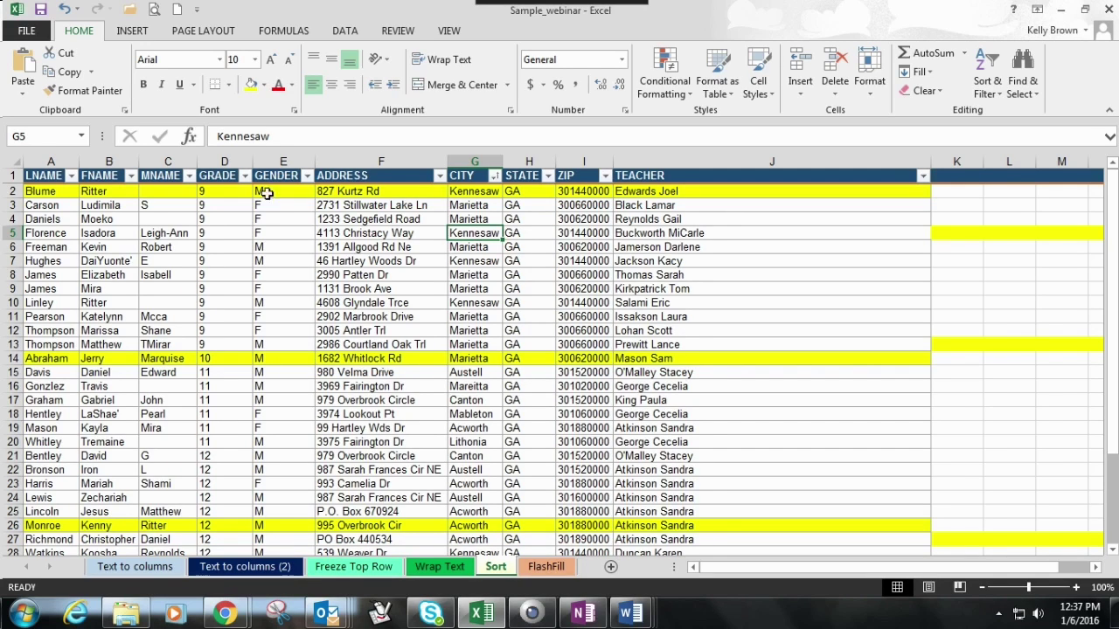
left_click(42, 207)
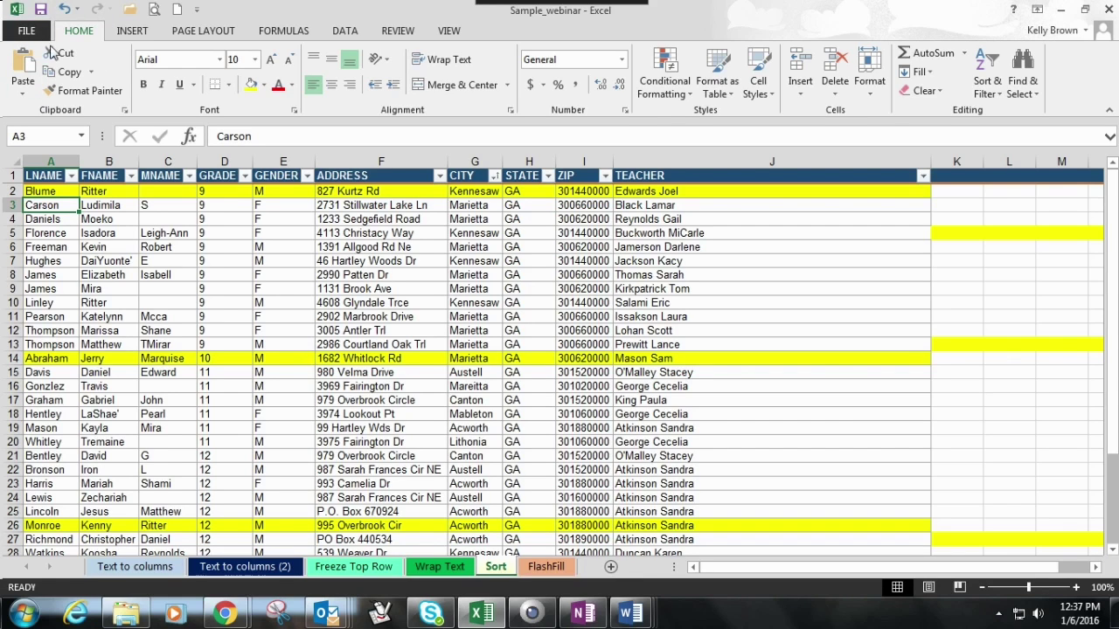
Review the sort and filter commands available for a cell in the LNAME column
left_click(994, 94)
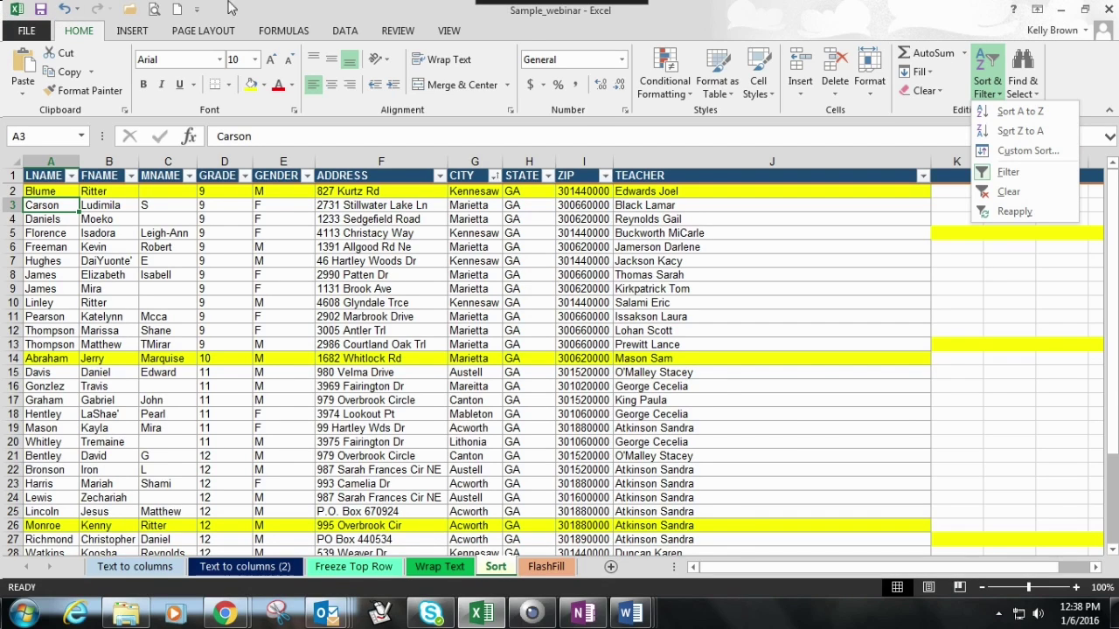
left_click(345, 32)
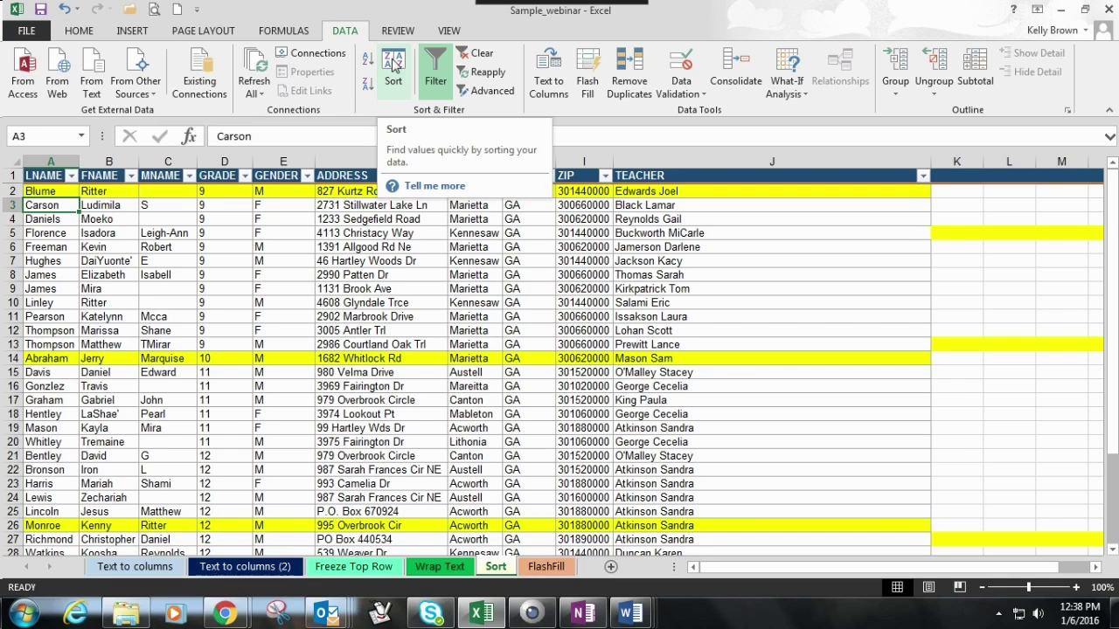
left_click(80, 30)
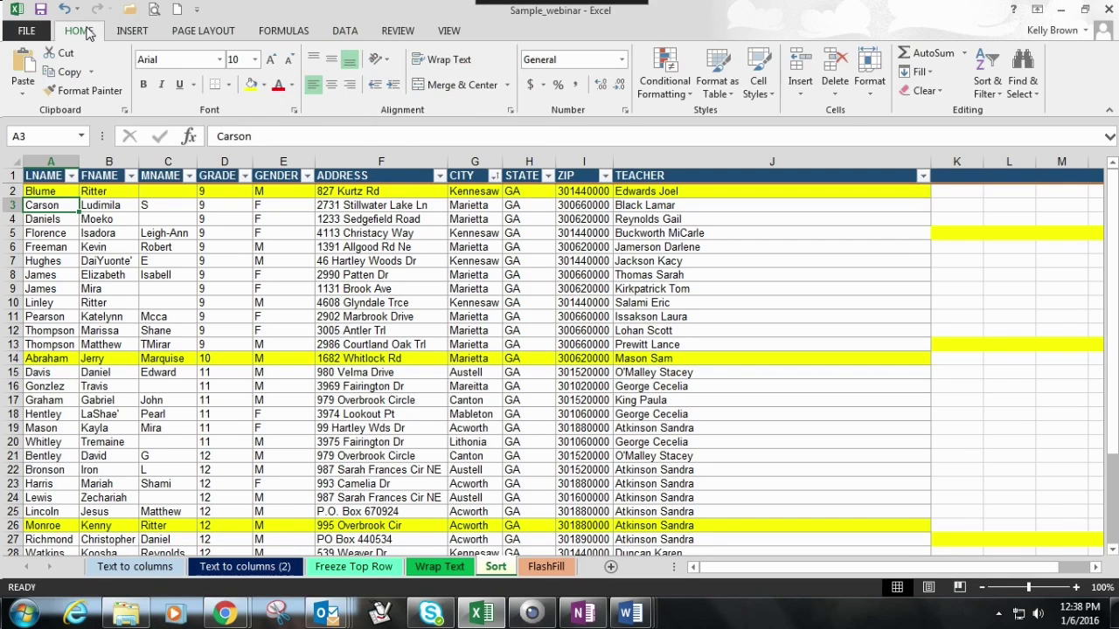
left_click(989, 83)
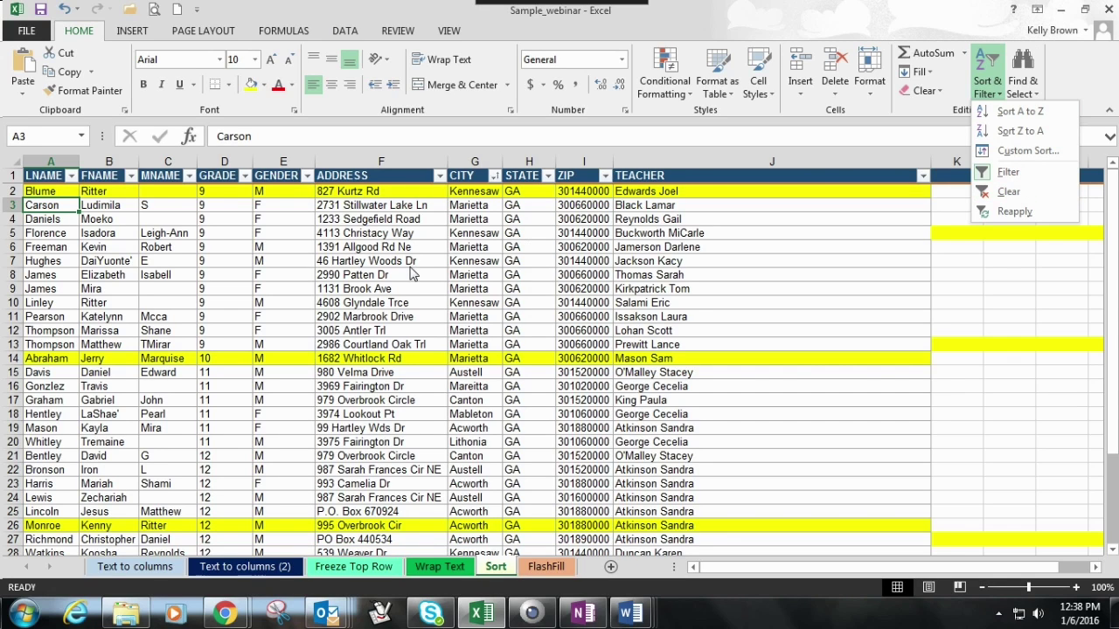
left_click(39, 236)
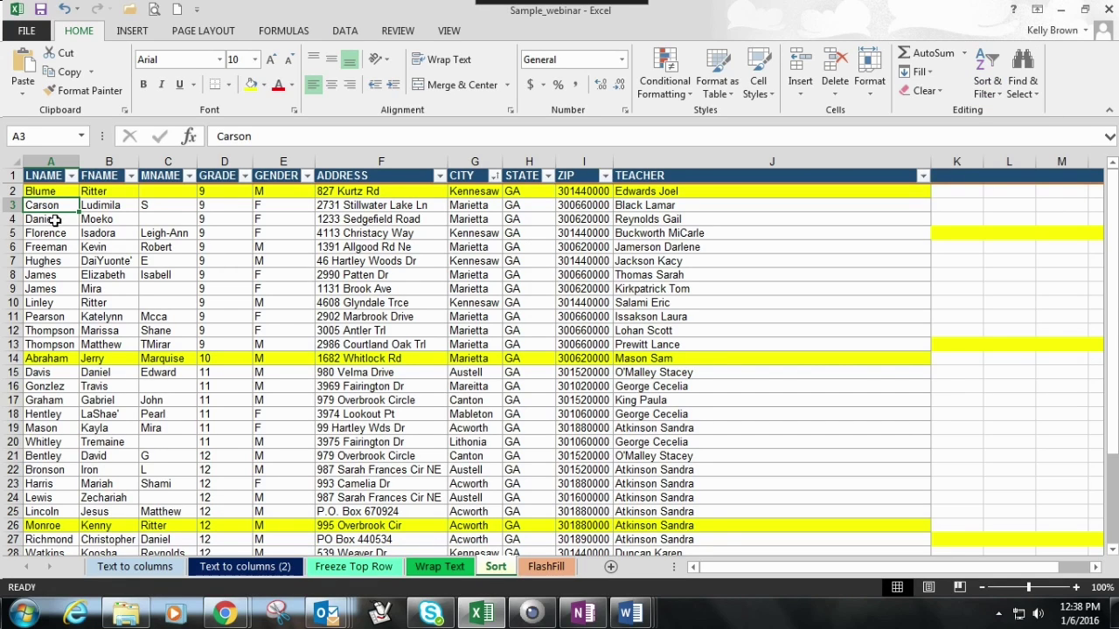
Sort the student list by the LNAME column from A to Z and select that column to check the order
left_click(49, 219)
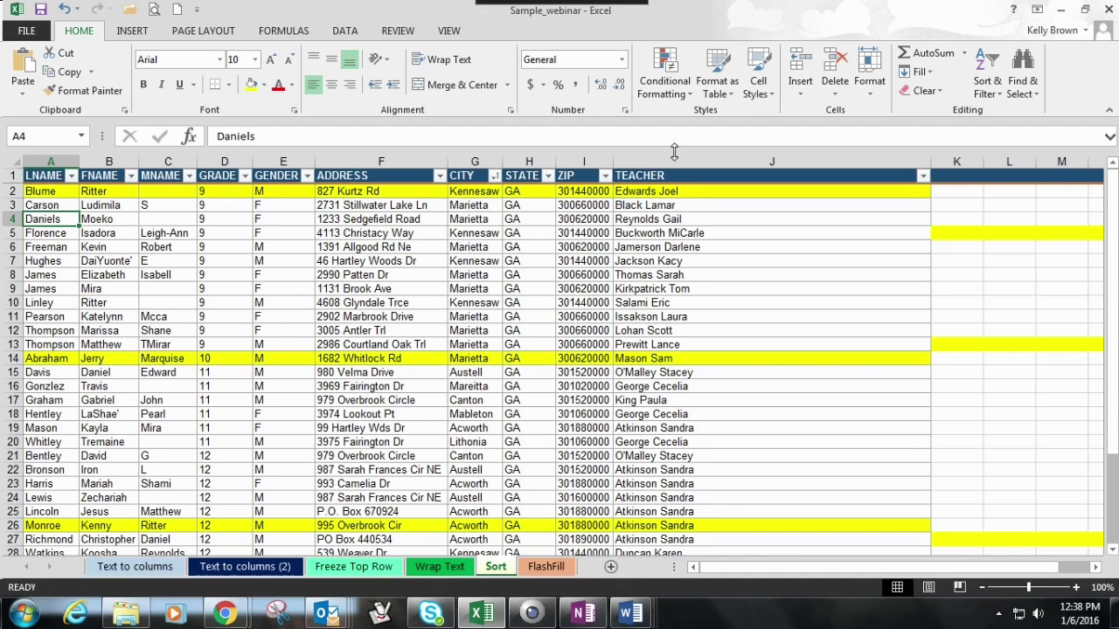
left_click(985, 94)
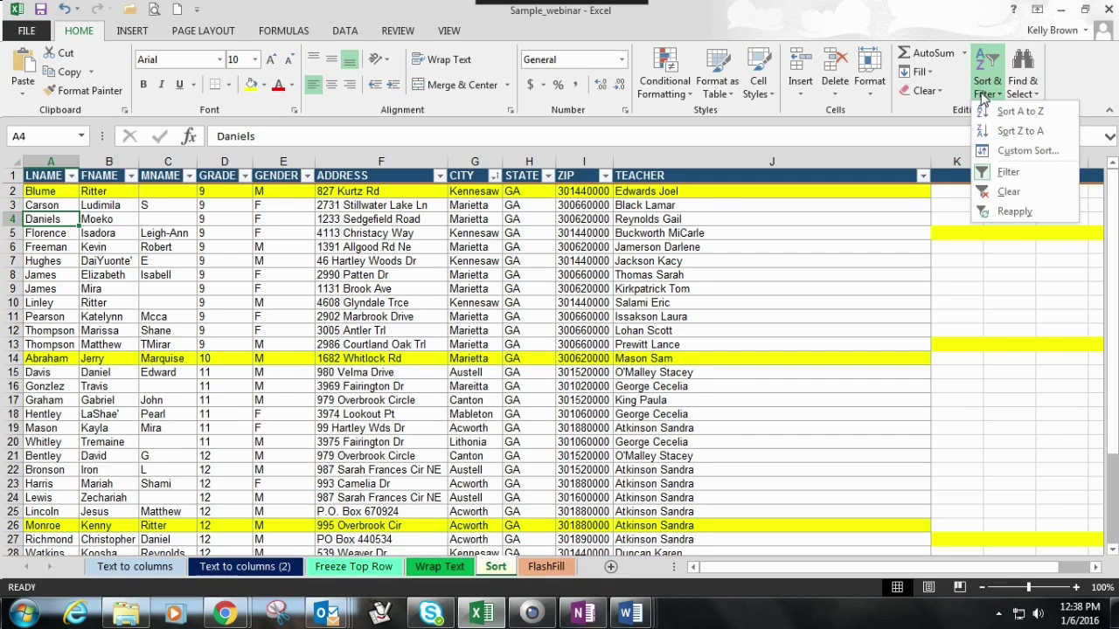
left_click(1025, 112)
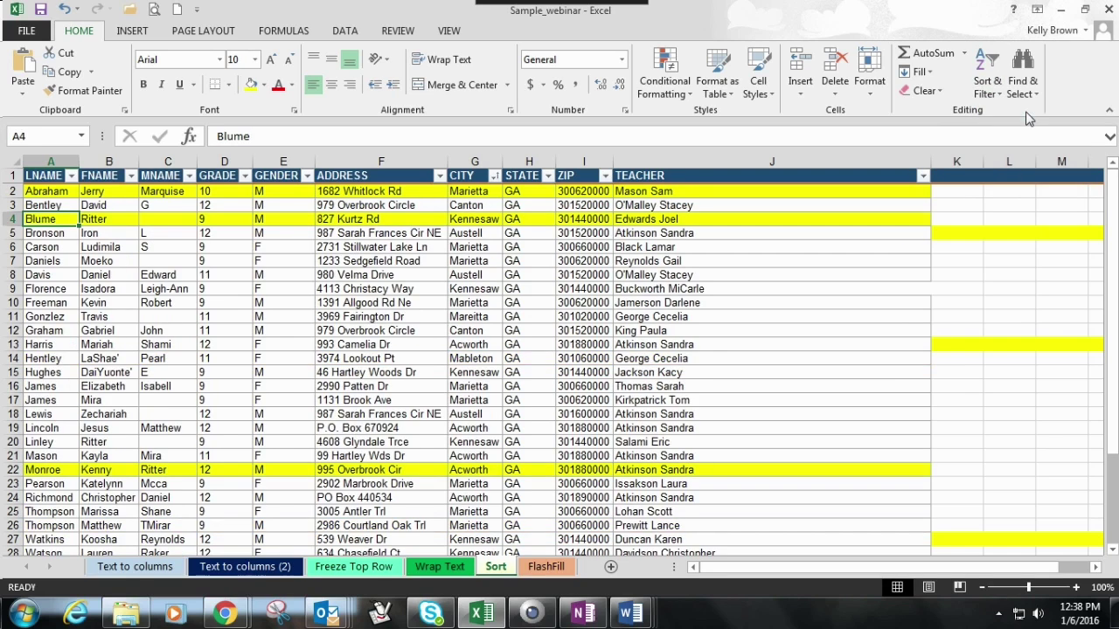
left_click(35, 160)
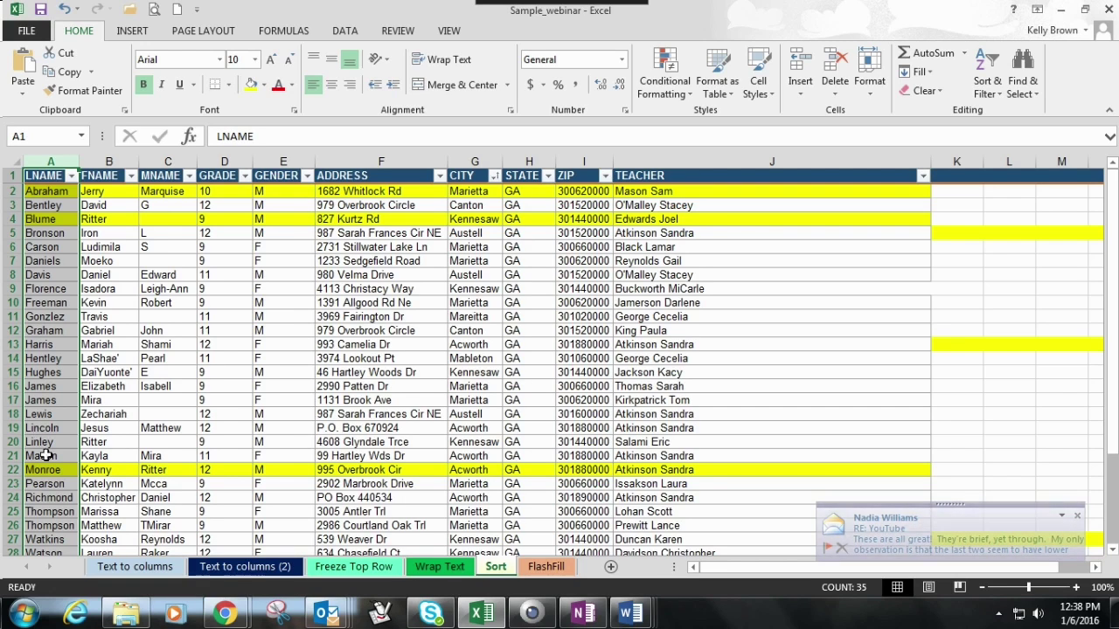
Compare the sort options offered for a numeric GRADE cell with those for a text LNAME cell
left_click(203, 260)
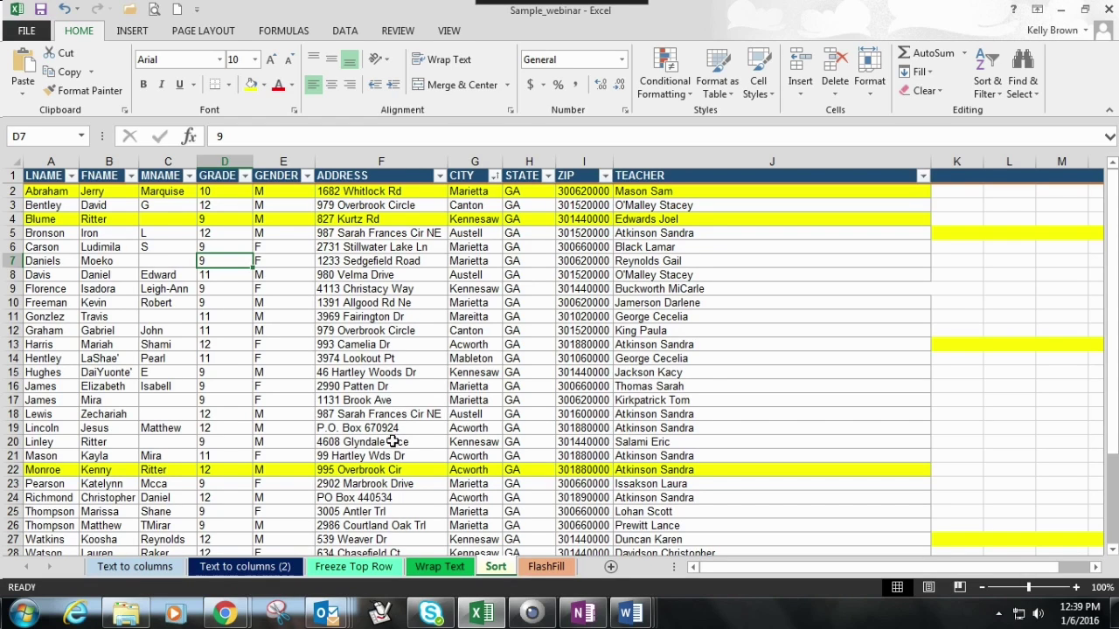
left_click(217, 232)
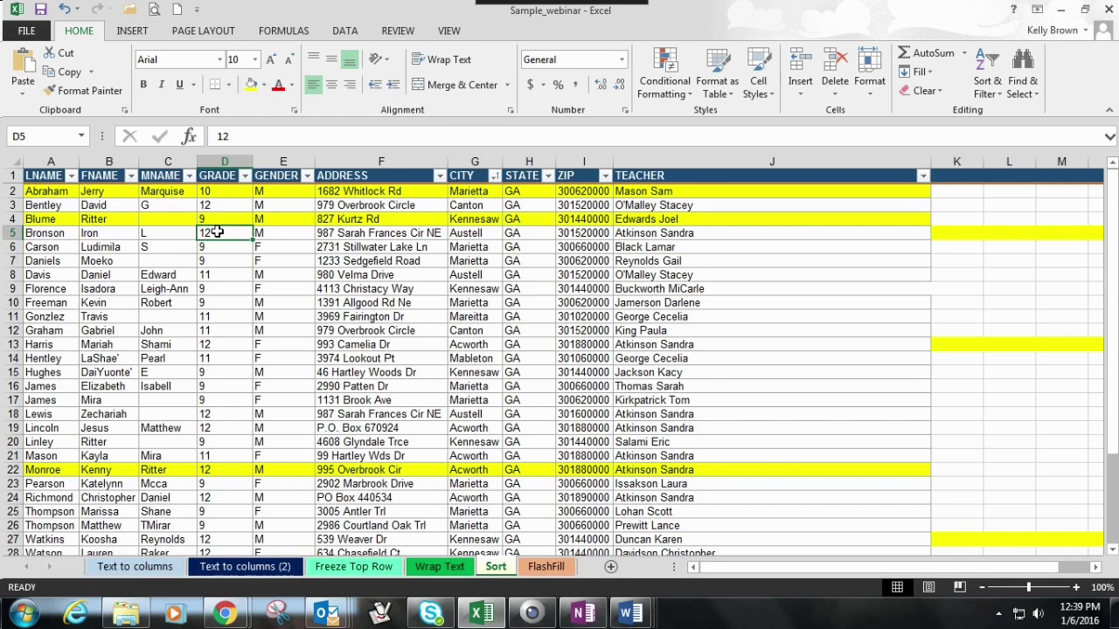
left_click(224, 161)
left_click(223, 263)
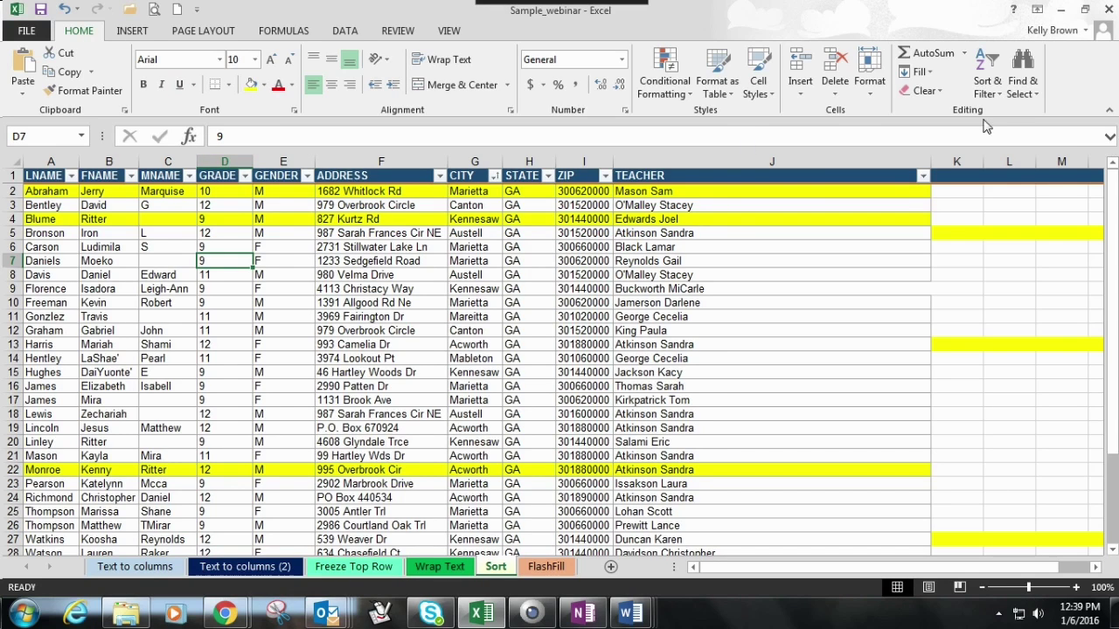
left_click(986, 71)
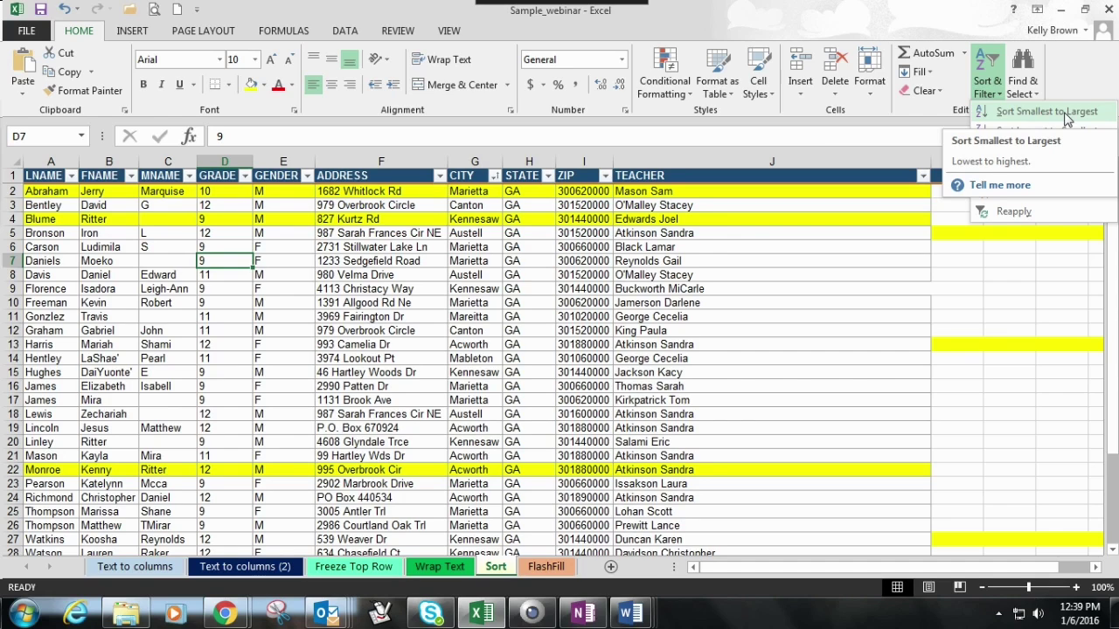
left_click(44, 221)
left_click(43, 219)
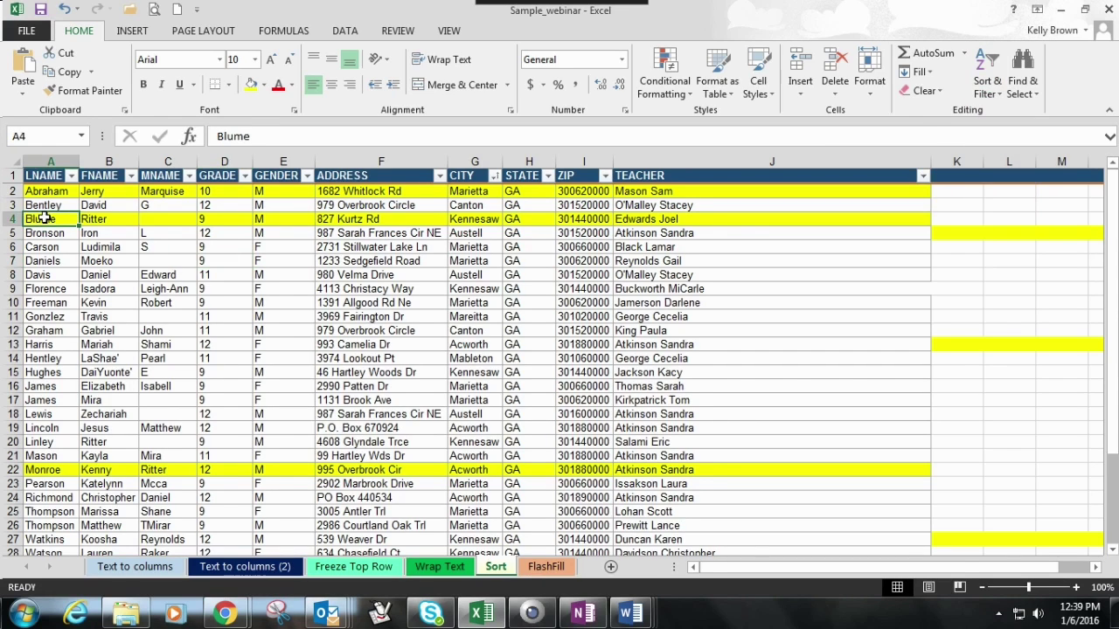
left_click(972, 88)
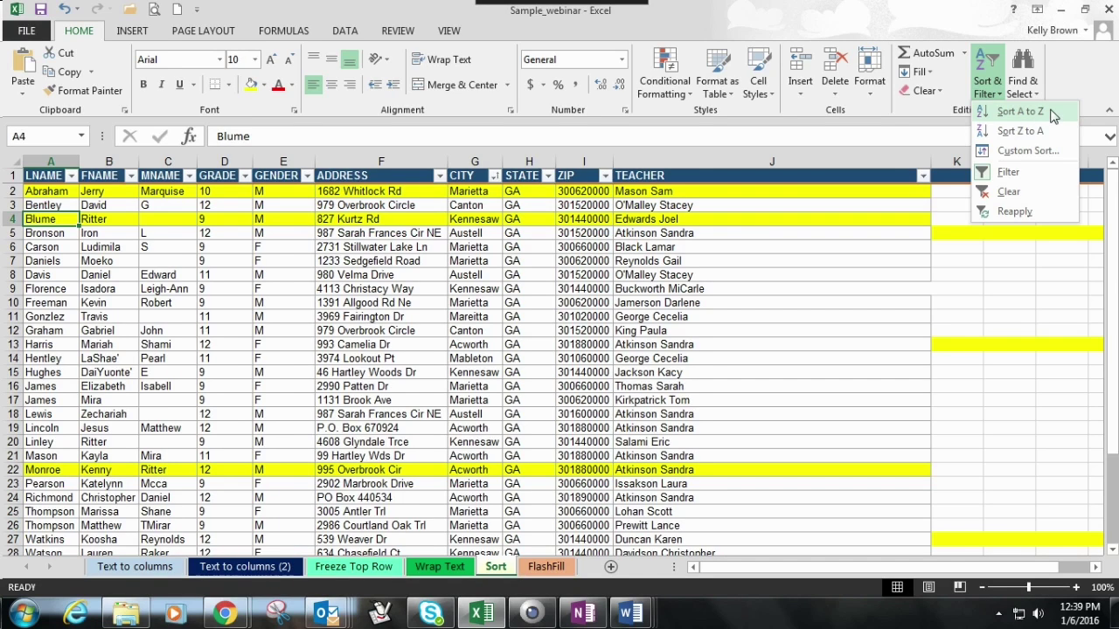
left_click(213, 229)
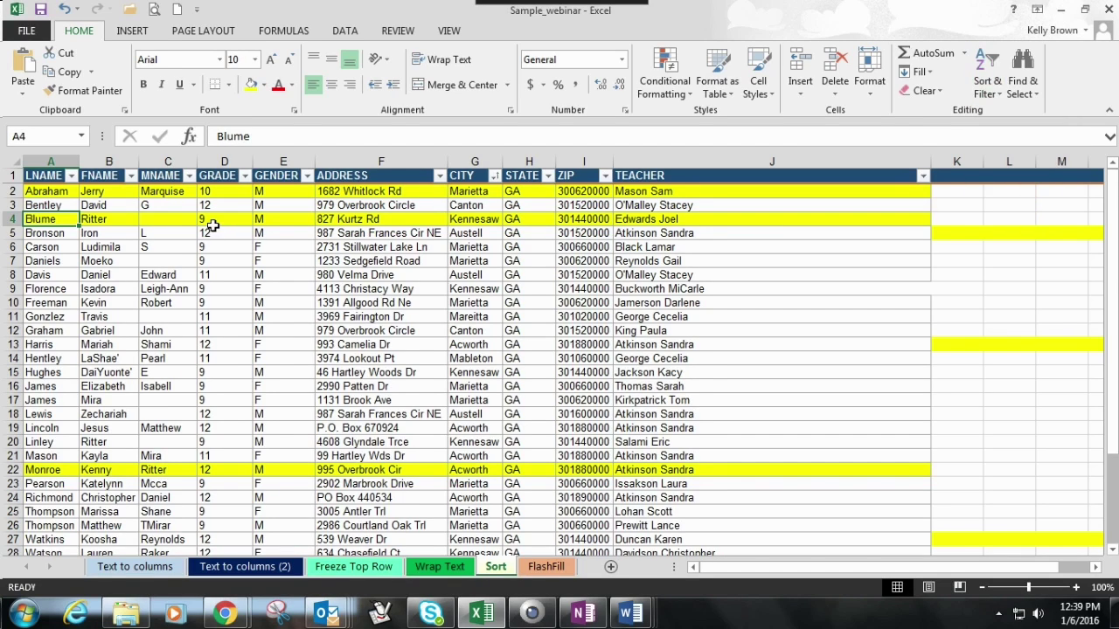
Sort the student list by the GRADE column from smallest to largest and select that column to check the order
left_click(213, 231)
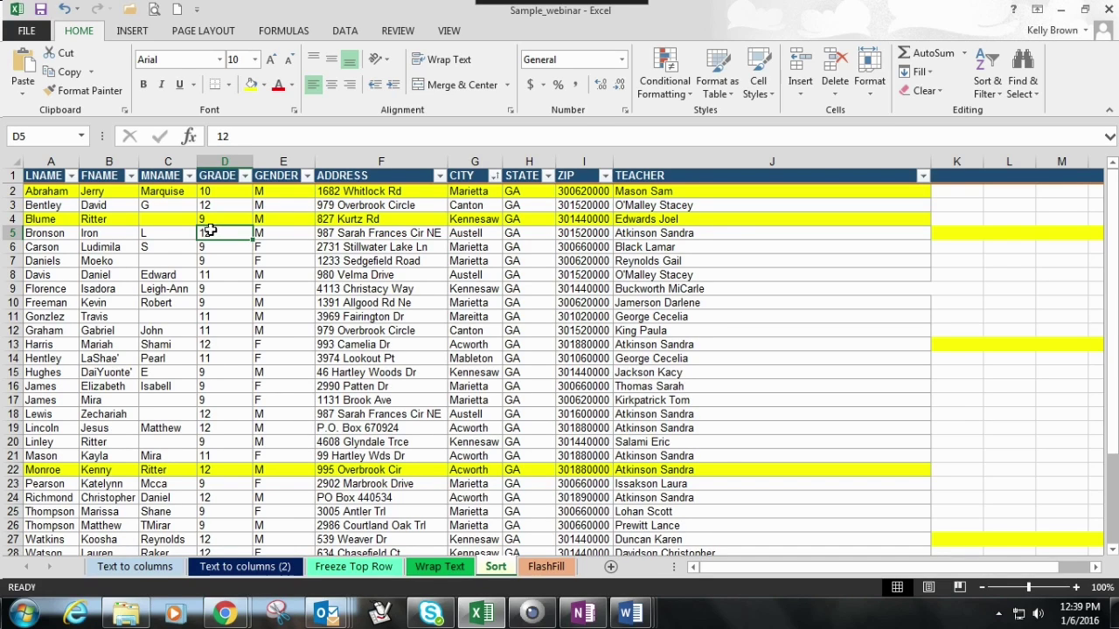
left_click(987, 80)
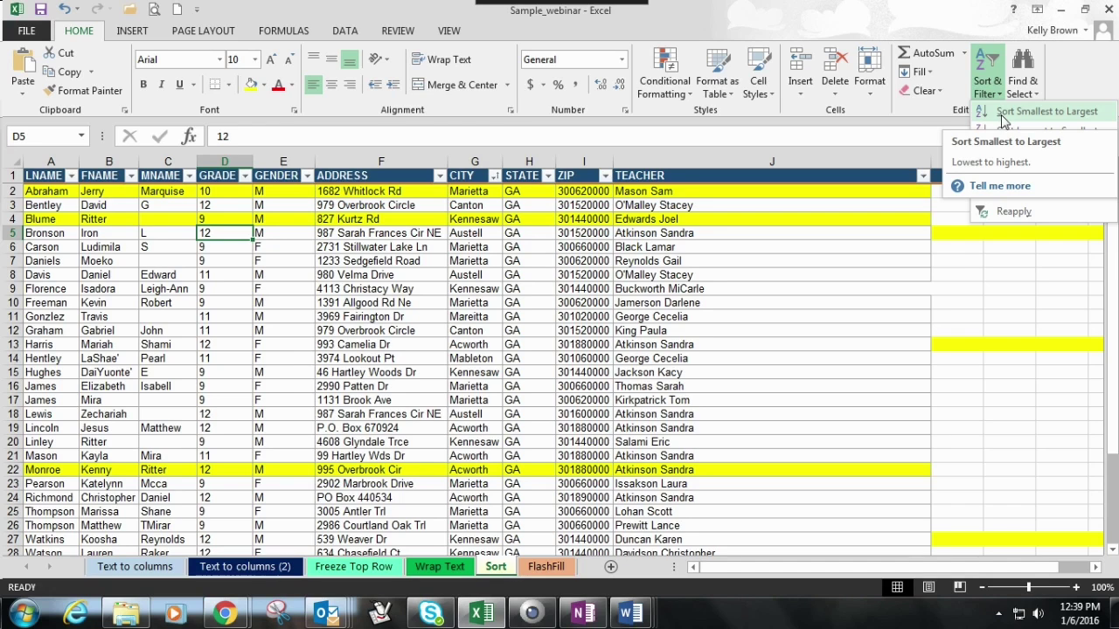
left_click(1003, 114)
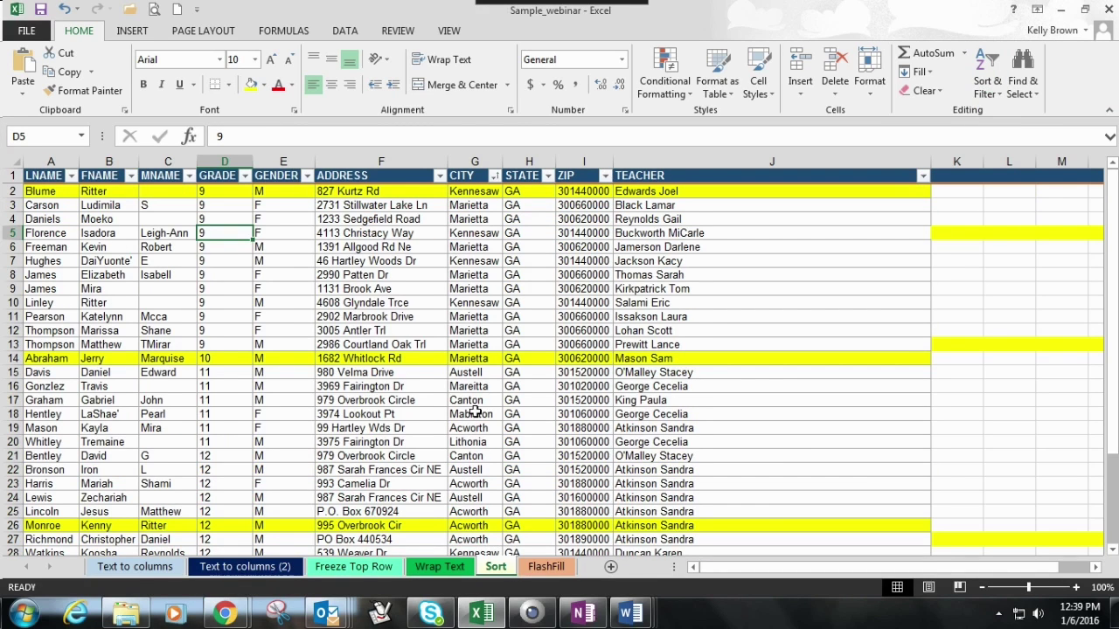
left_click(214, 171)
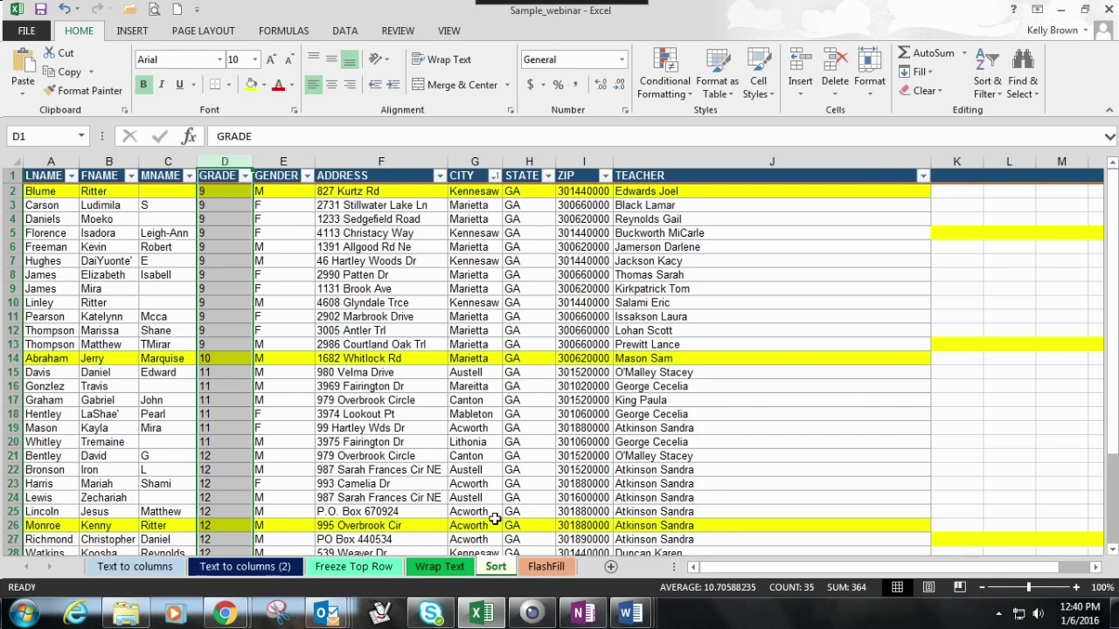
left_click(541, 424)
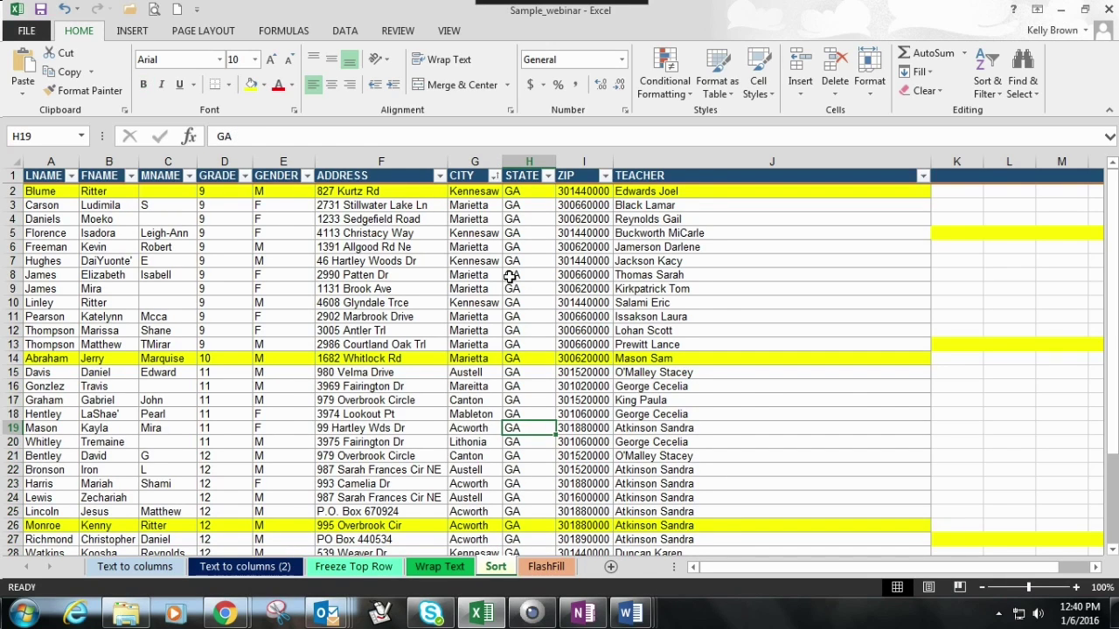
Sort the student list by the CITY column from A to Z and select that column to check the order
left_click(470, 248)
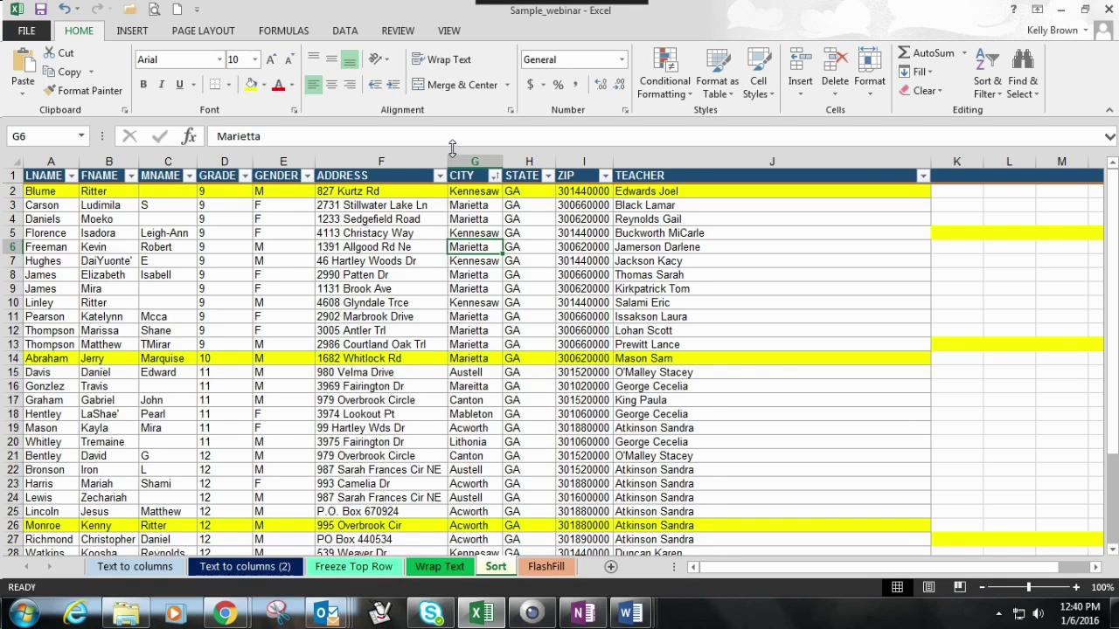
left_click(454, 157)
left_click(473, 249)
left_click(345, 31)
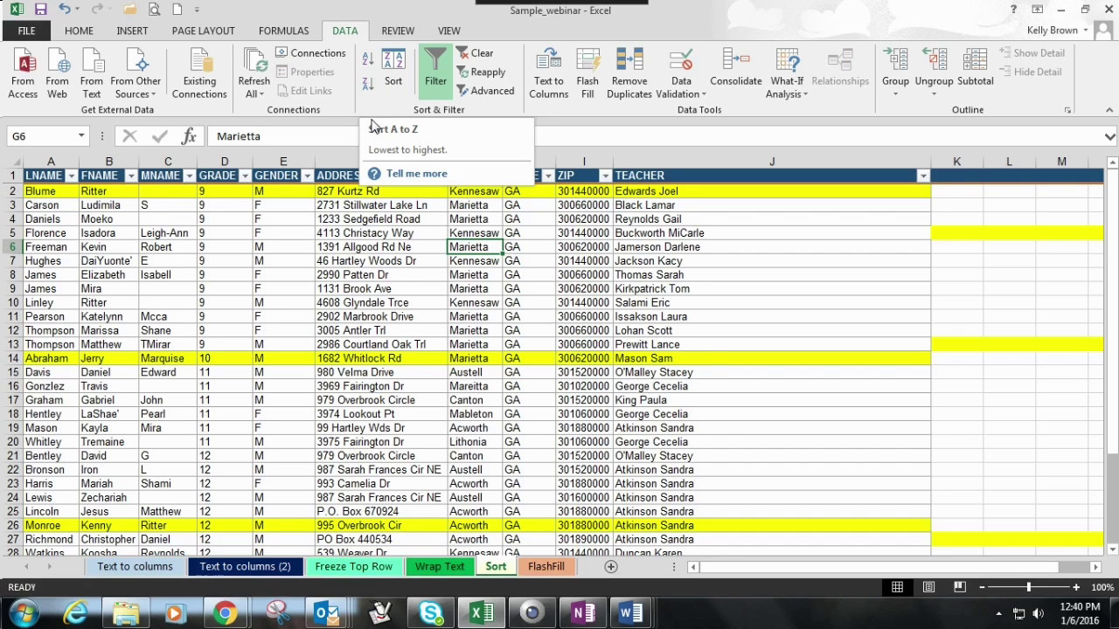
left_click(365, 59)
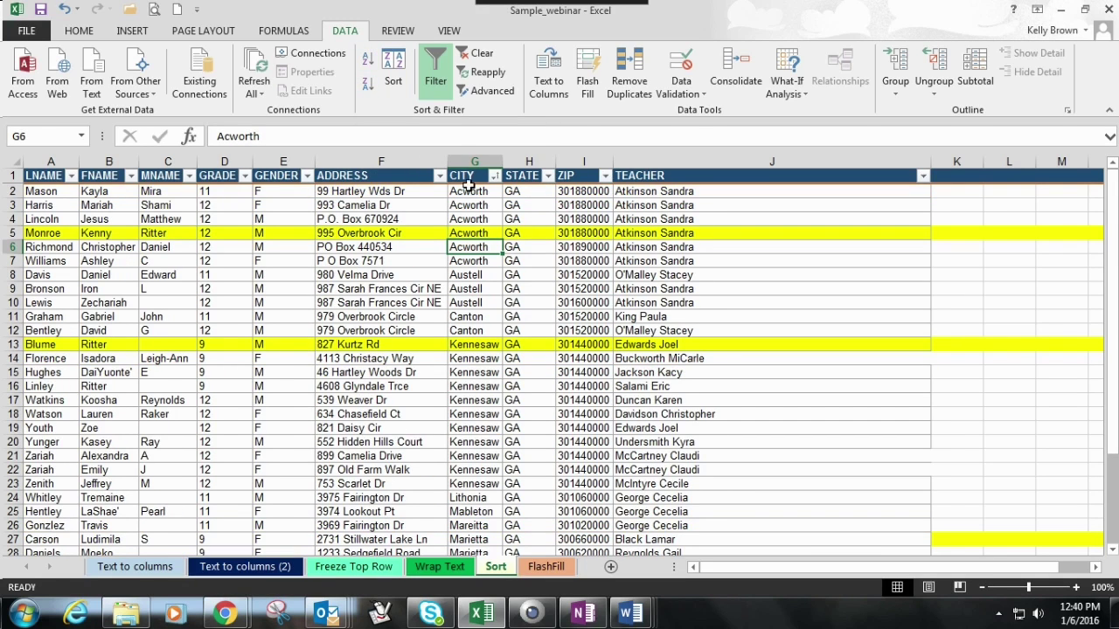
left_click(466, 158)
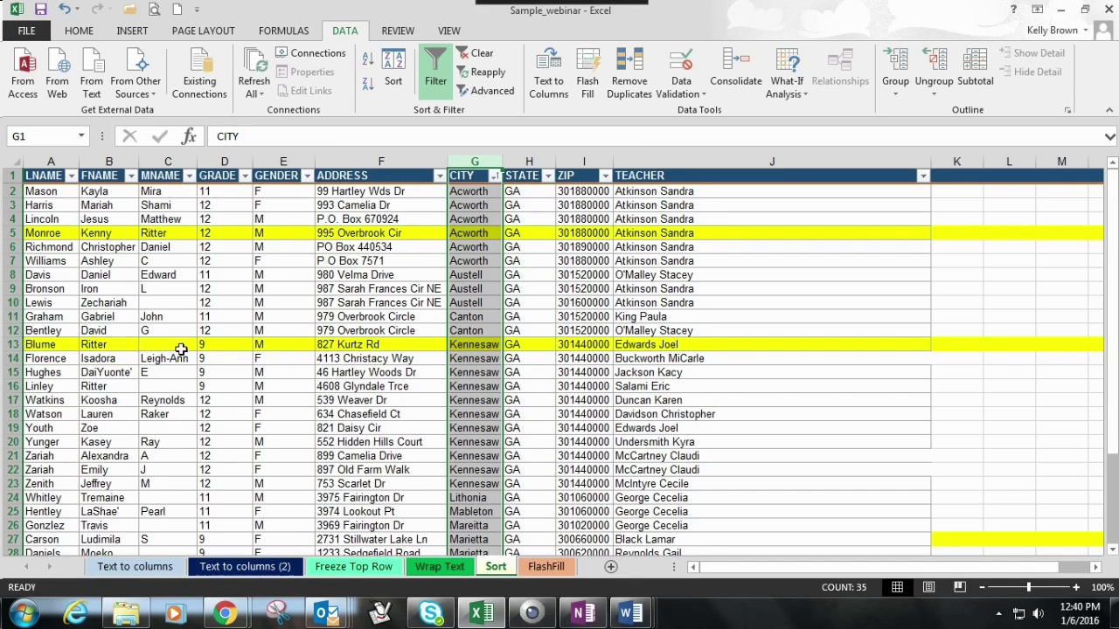
left_click(750, 409)
left_click(803, 273)
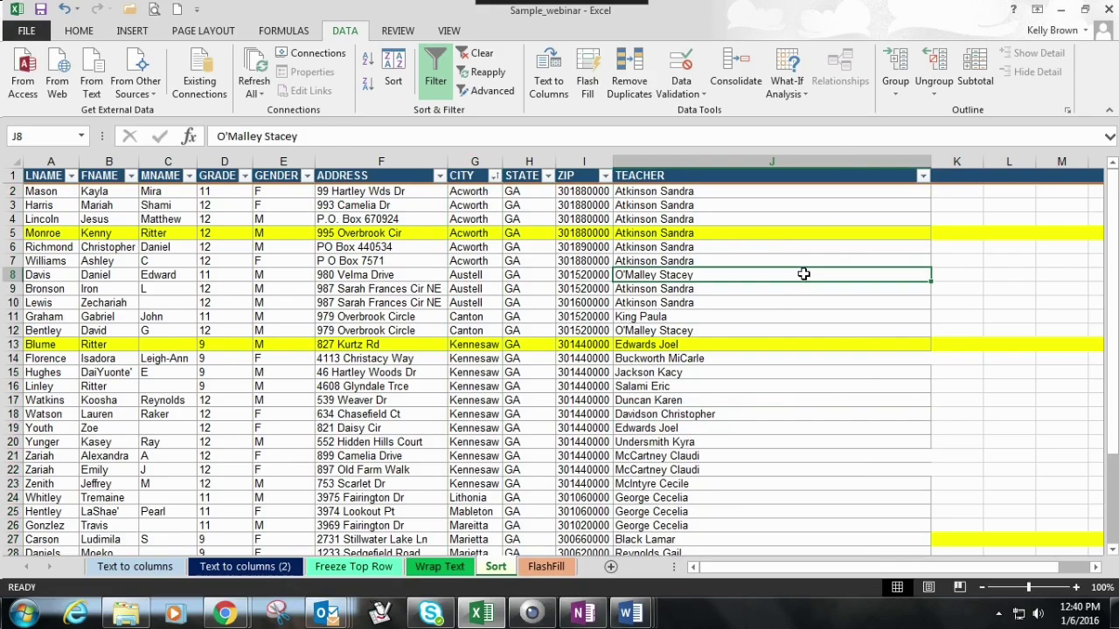